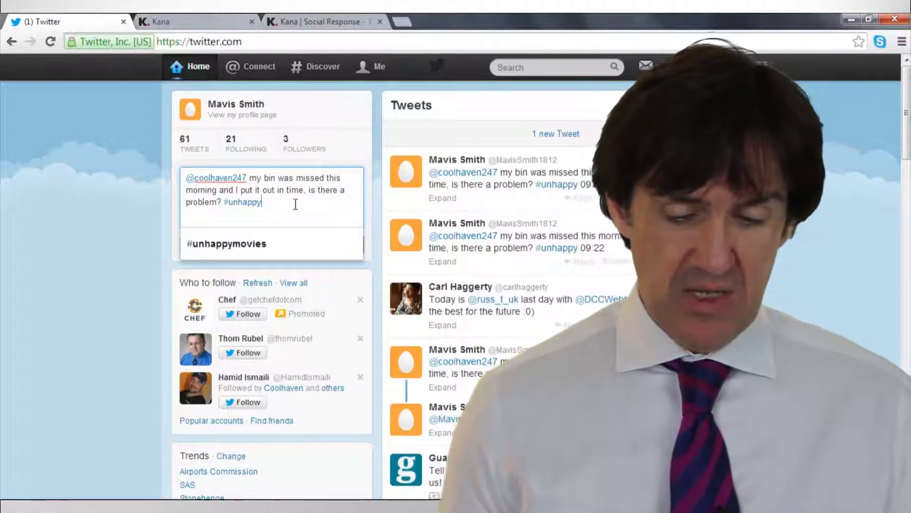
Finish the complaint tweet with the time 09:40 after #unhappy and post it.
text(09:40)
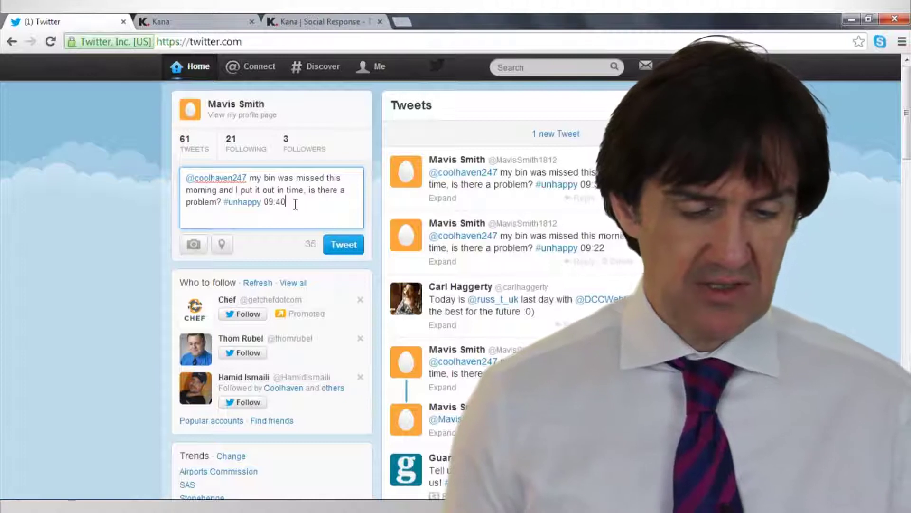
click(344, 246)
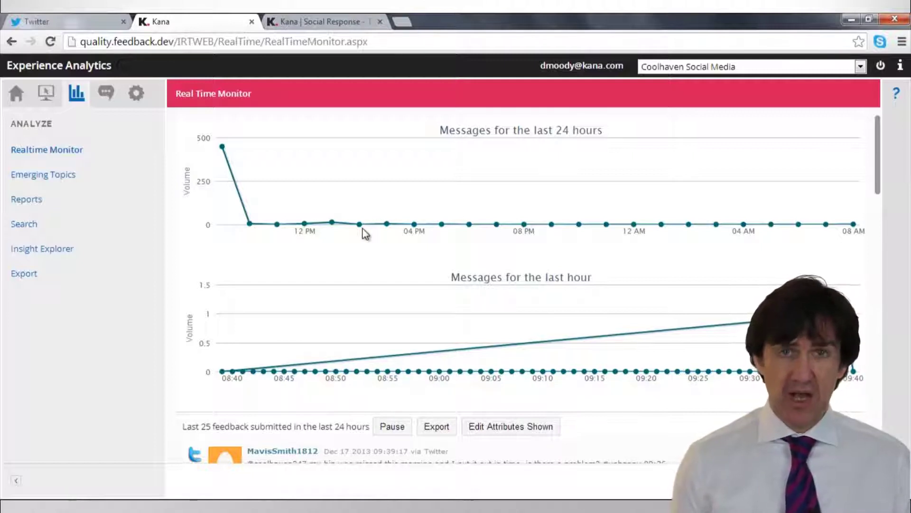
Scroll the Real Time Monitor down to the latest feedback list to find the missed-bin tweet.
scroll(365, 233, down, 2)
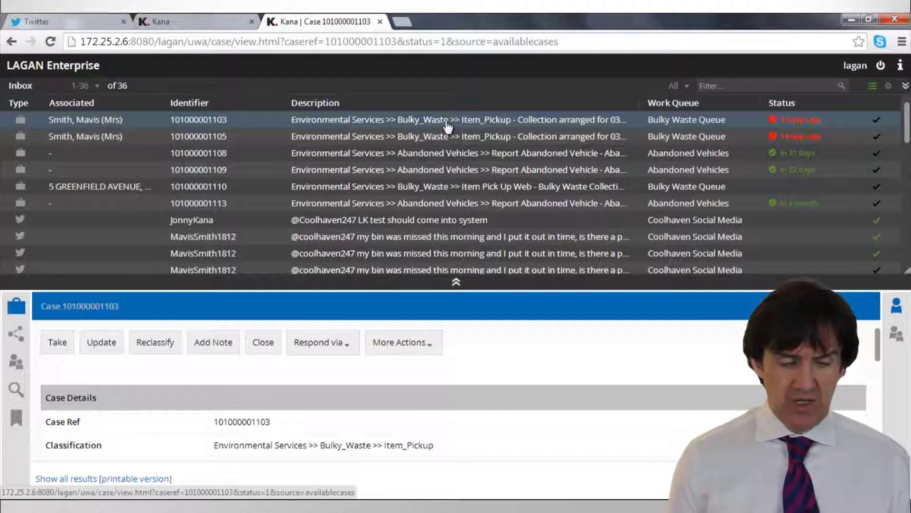
Filter the inbox to Twitter items and open the last missed-bin tweet in the list.
click(686, 87)
click(654, 186)
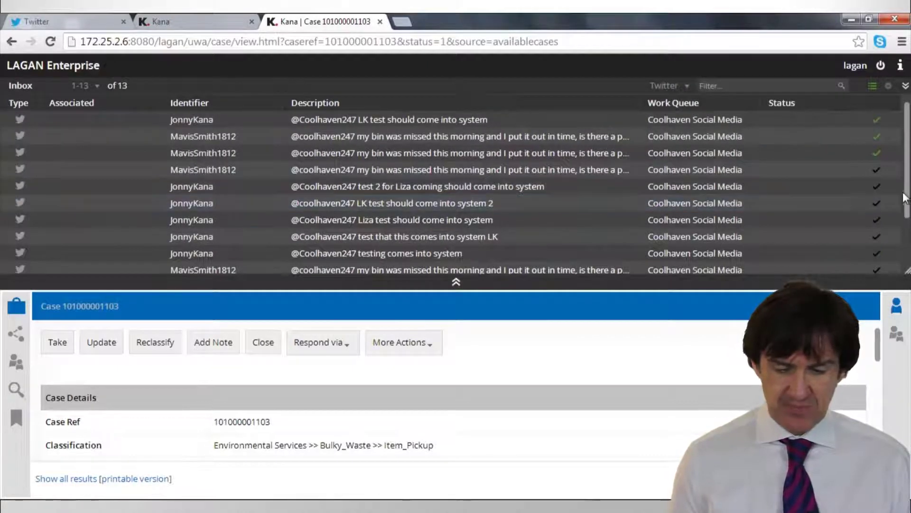
scroll(651, 200, down, 1)
scroll(450, 185, down, 2)
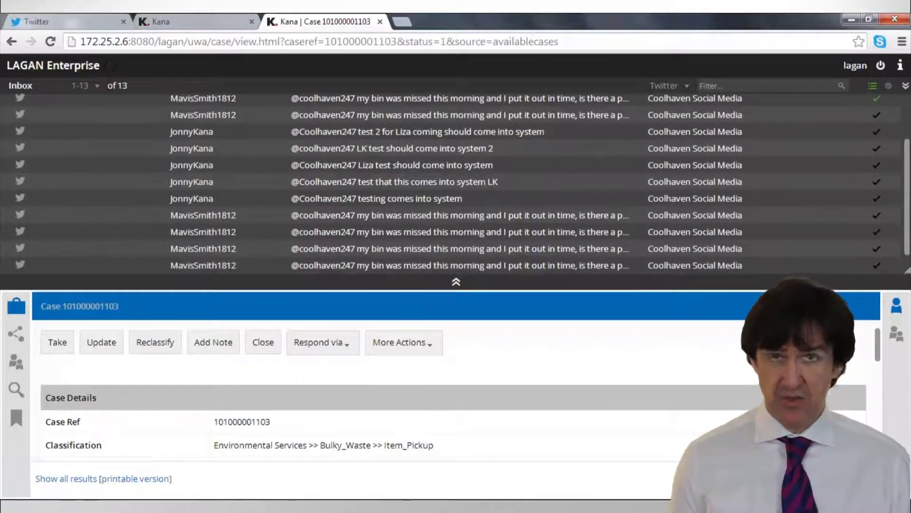
click(587, 266)
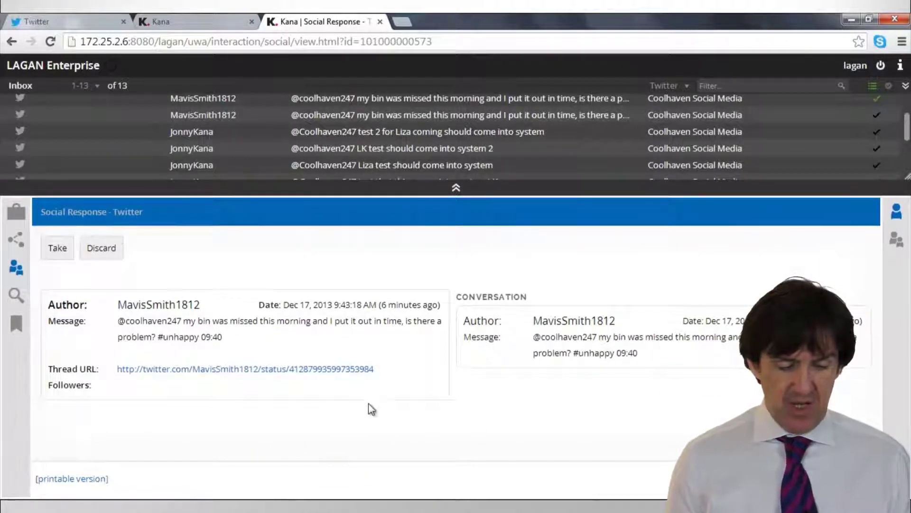
Check the original post via the tweet's Thread URL in a new tab, then take ownership.
right_click(358, 371)
click(406, 377)
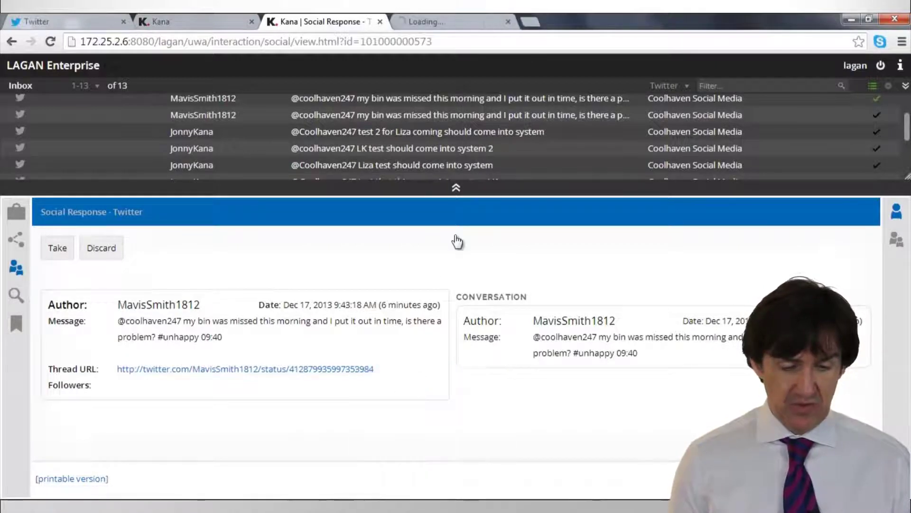
click(465, 22)
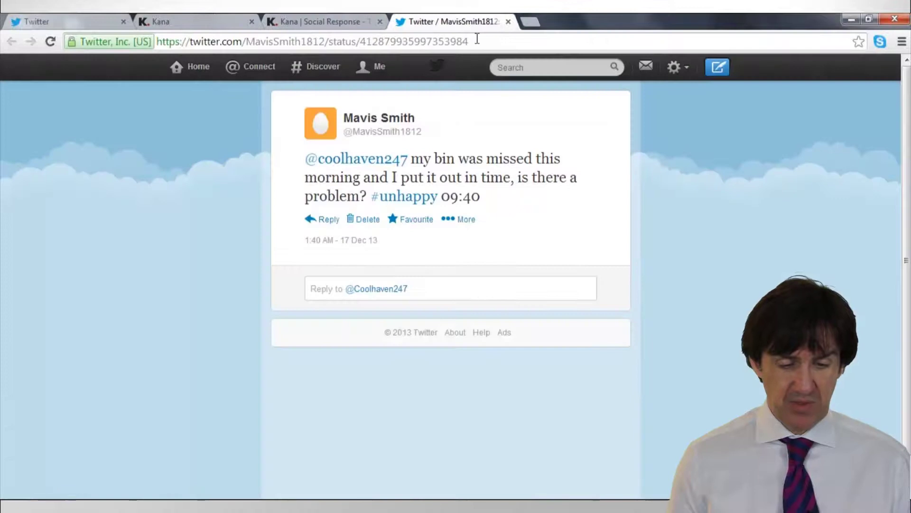
click(509, 22)
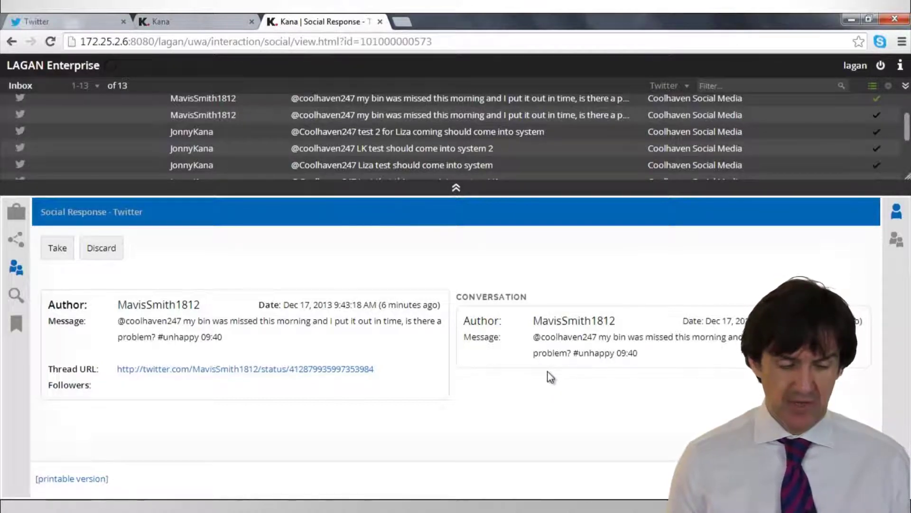
click(57, 247)
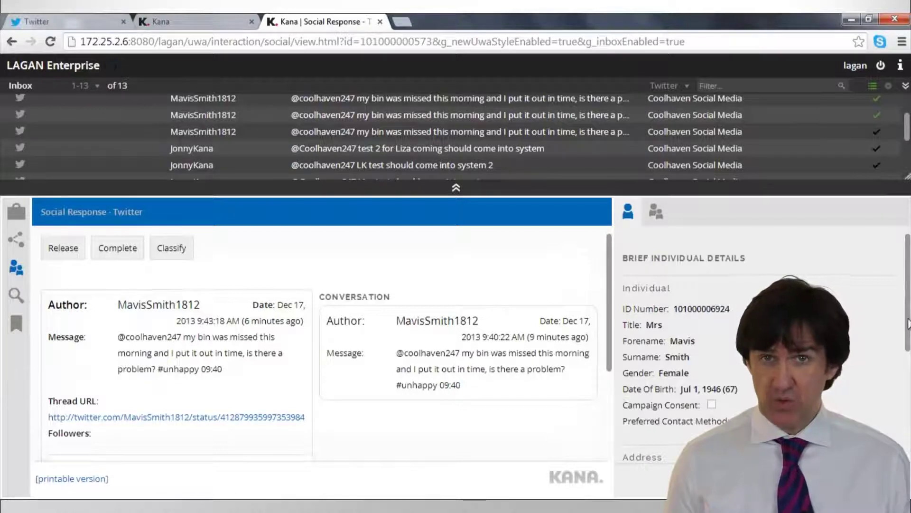
Review the linked customer's individual details, then scroll through the interaction's details.
drag(908, 324, 908, 447)
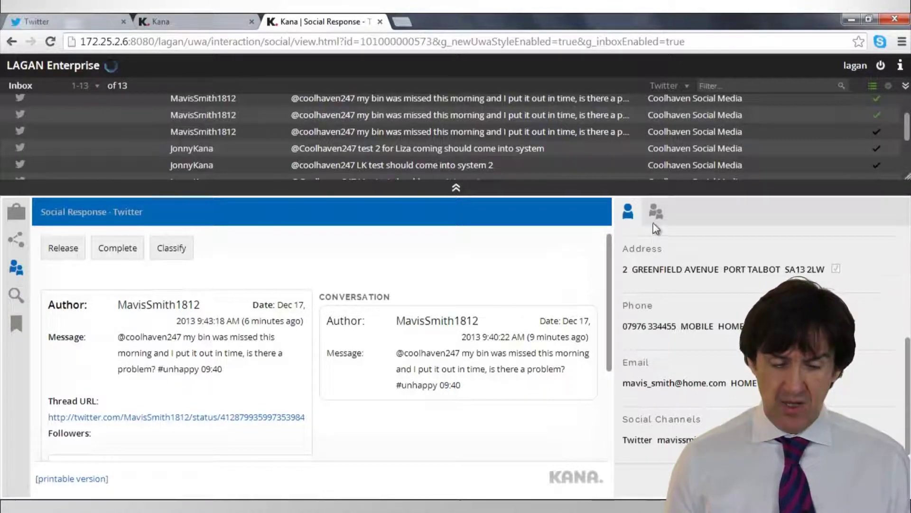
click(656, 211)
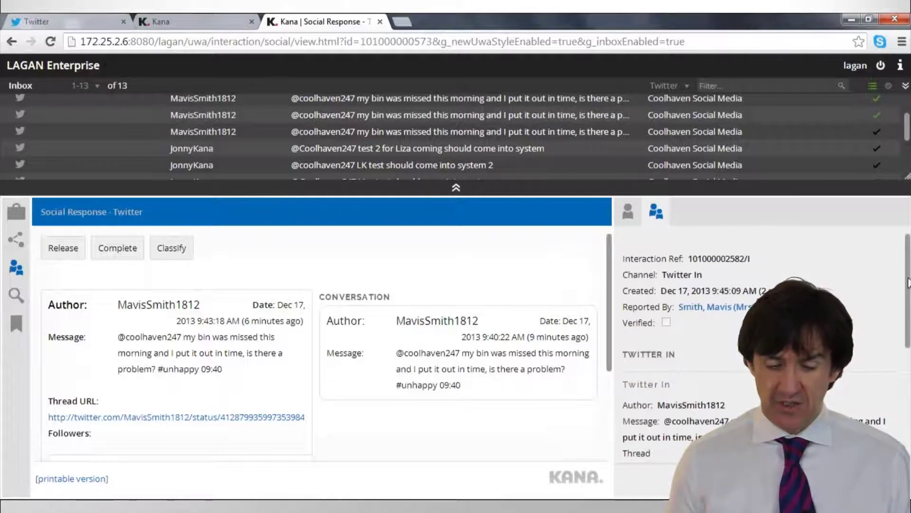
drag(909, 280, 910, 382)
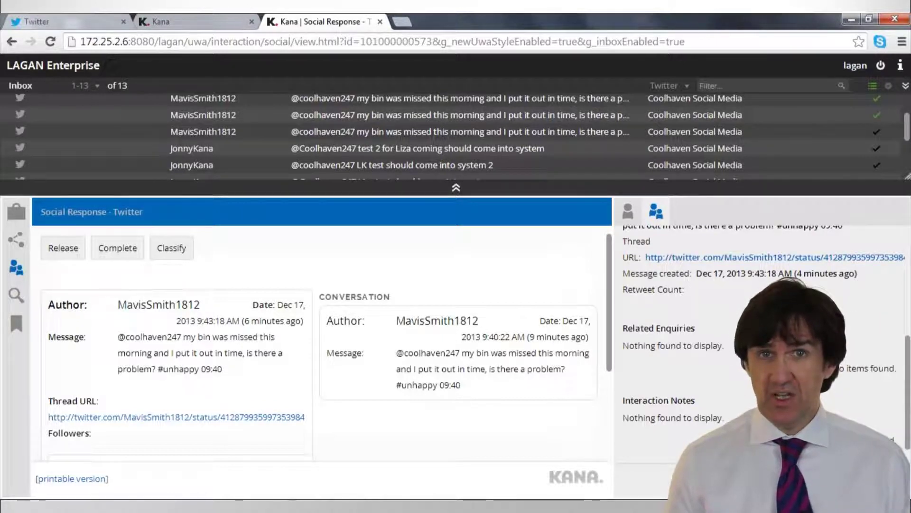
scroll(759, 341, up, 5)
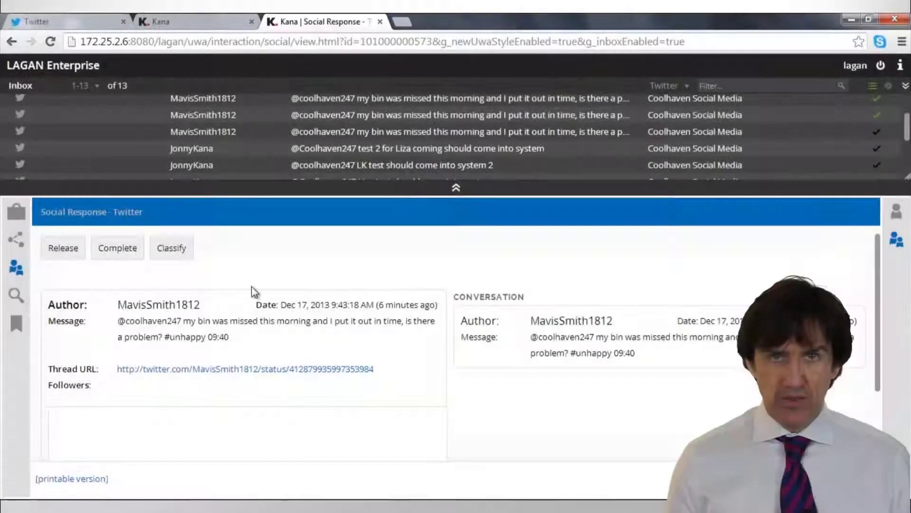
Classify the tweet as Environmental Services > Missed bin > Missed bin to open a New Case.
click(184, 251)
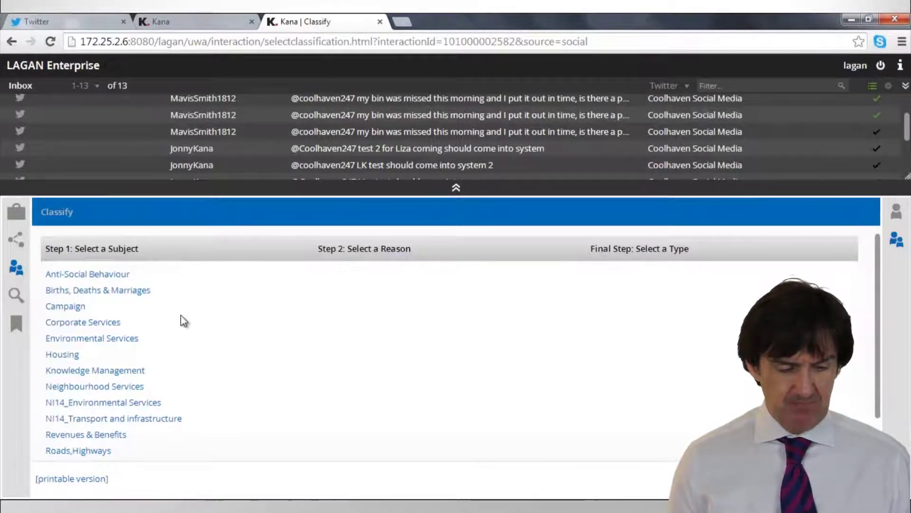
click(117, 339)
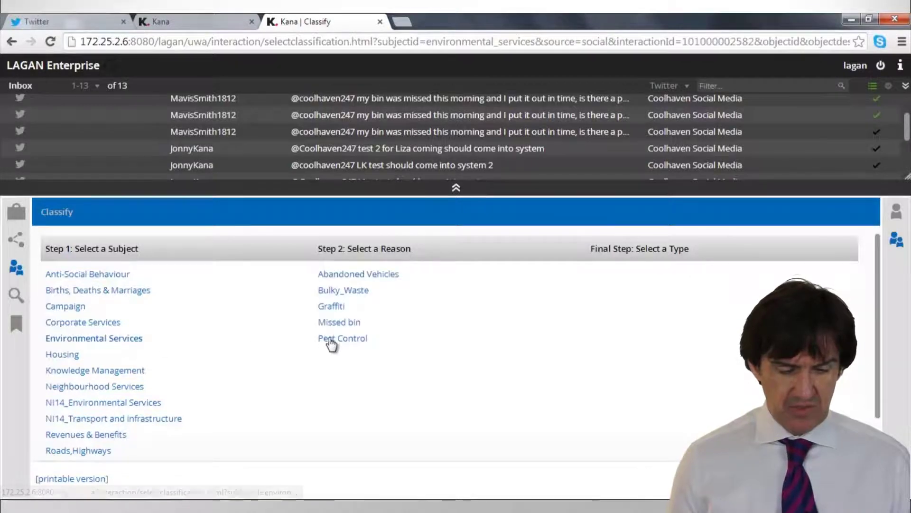
click(340, 325)
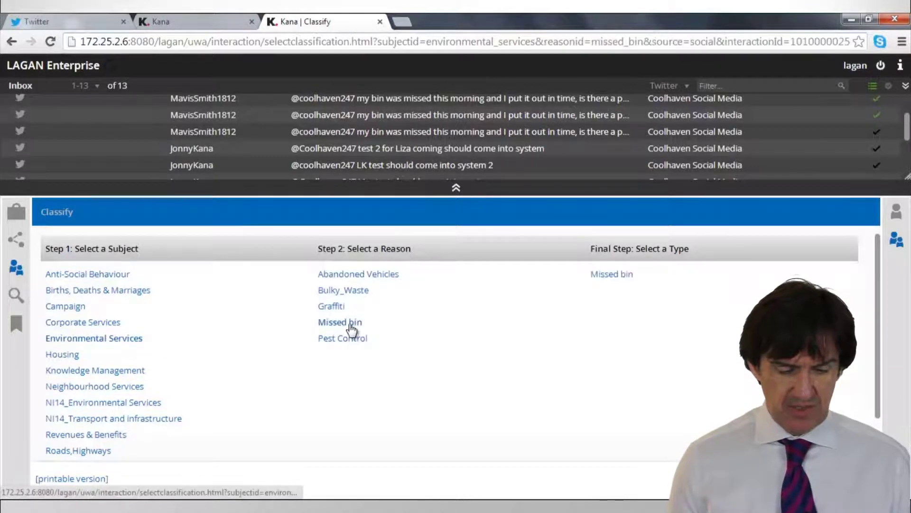
click(625, 276)
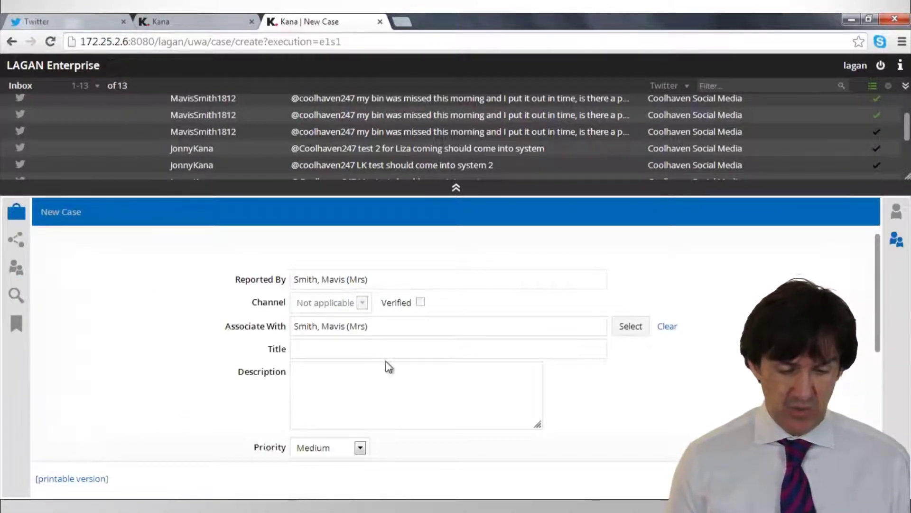
scroll(387, 363, down, 3)
Create the missed-bin case and launch the Missed Refuse Collection eForm for it.
scroll(388, 366, down, 2)
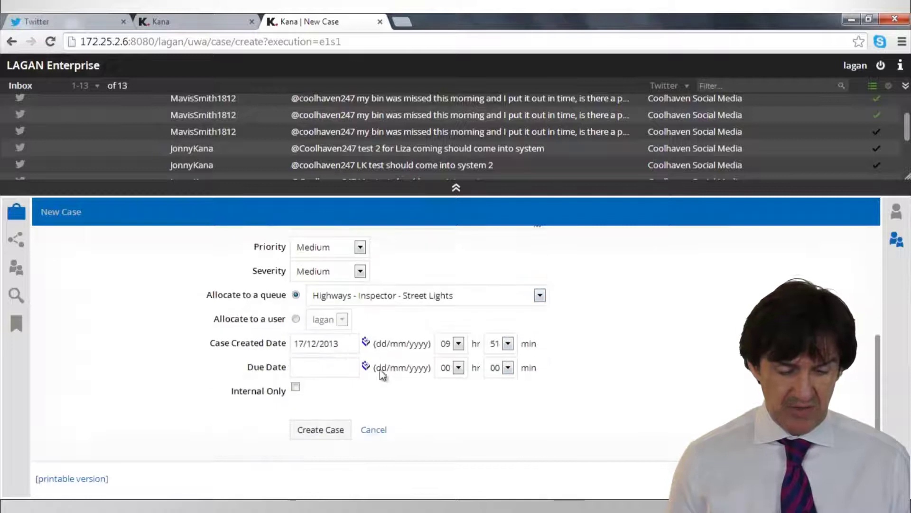
click(322, 432)
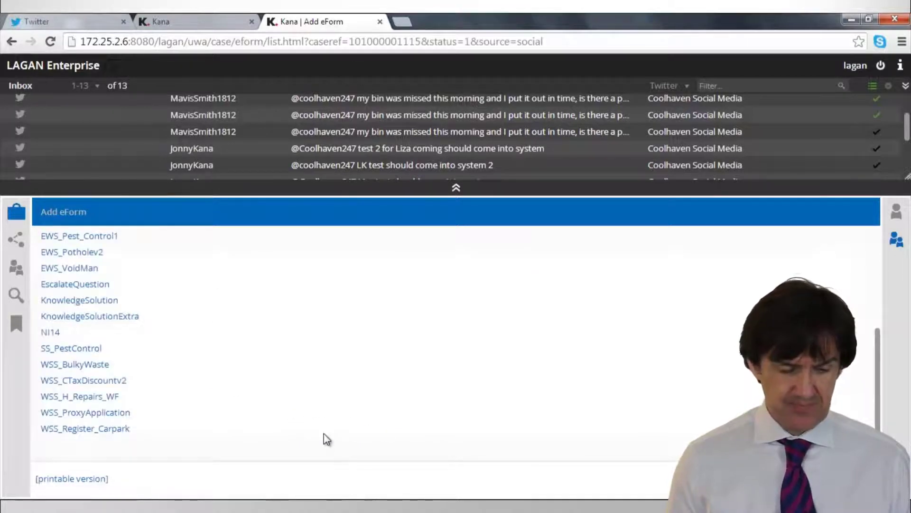
scroll(324, 434, up, 5)
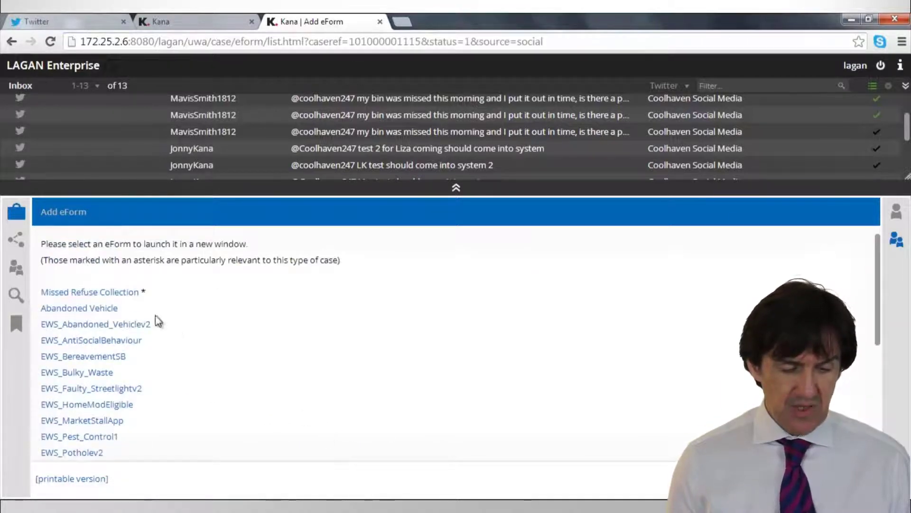
click(132, 295)
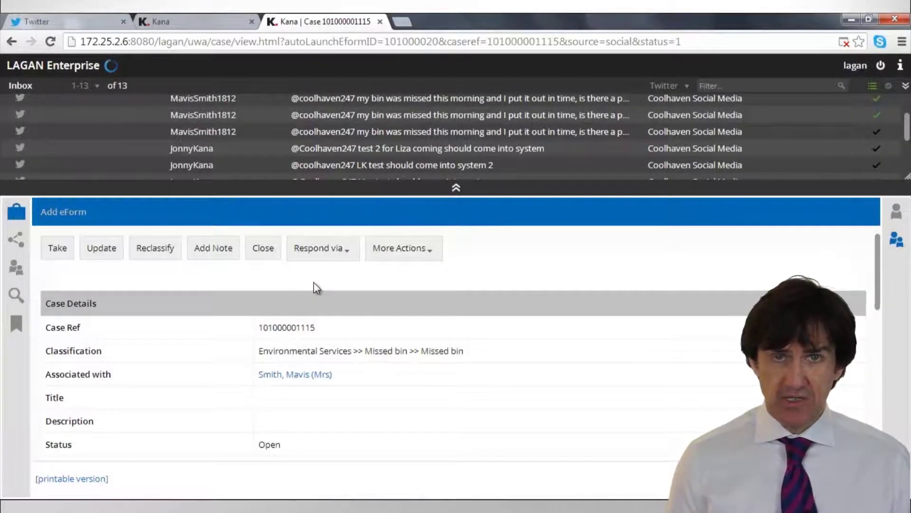
scroll(317, 289, down, 5)
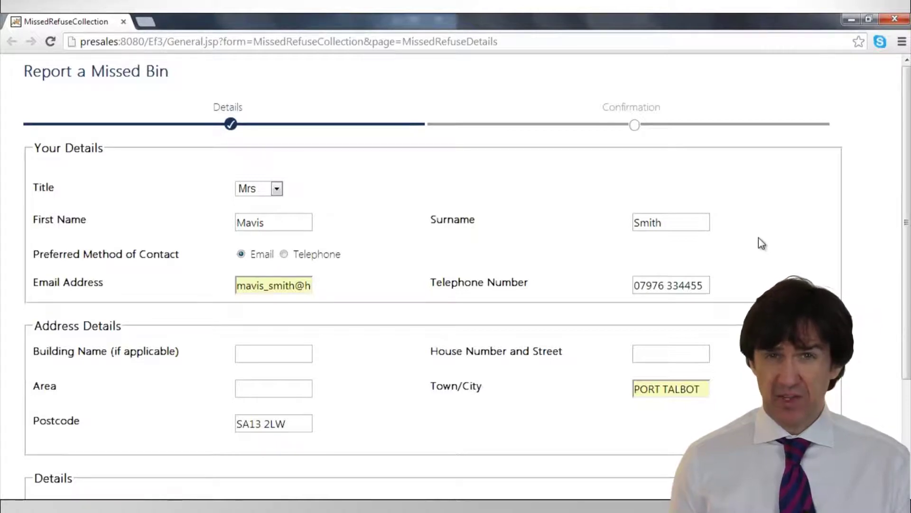
Set the missed collection date to 17/12/2013, choose Property Above, and submit the form.
scroll(758, 239, down, 3)
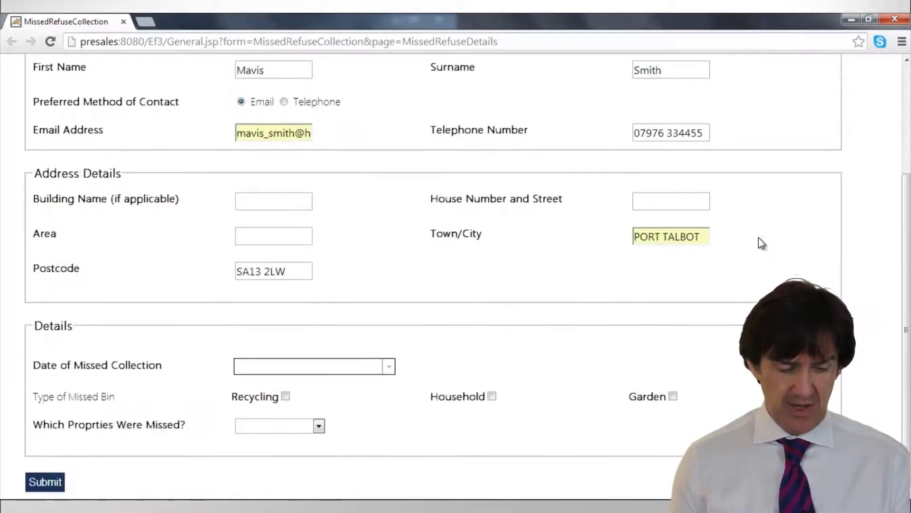
click(389, 366)
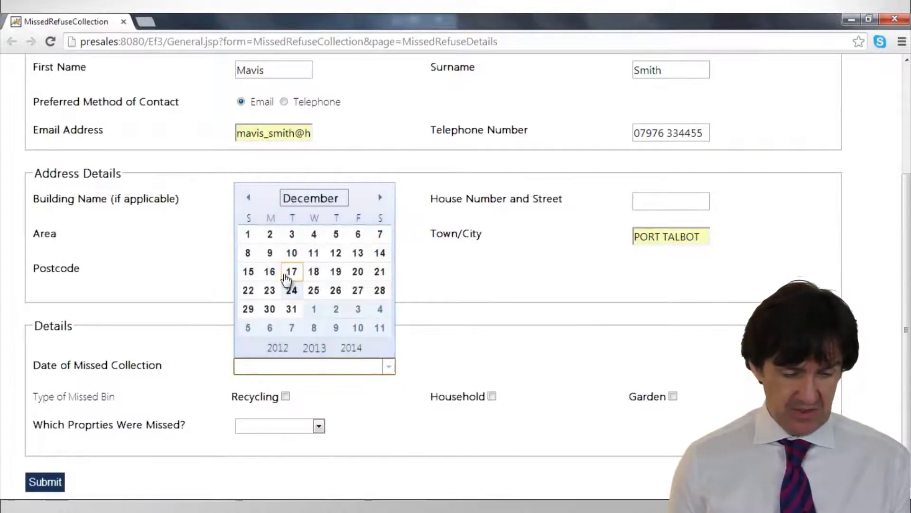
click(292, 273)
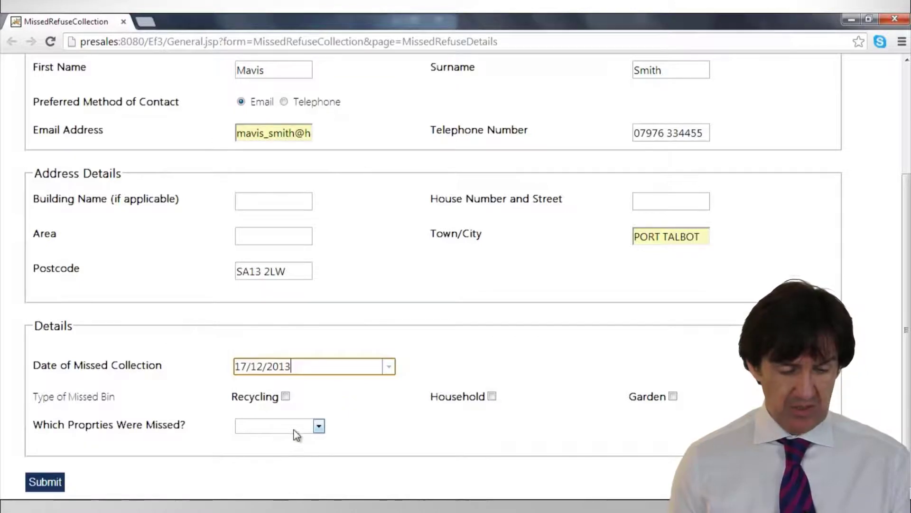
click(318, 425)
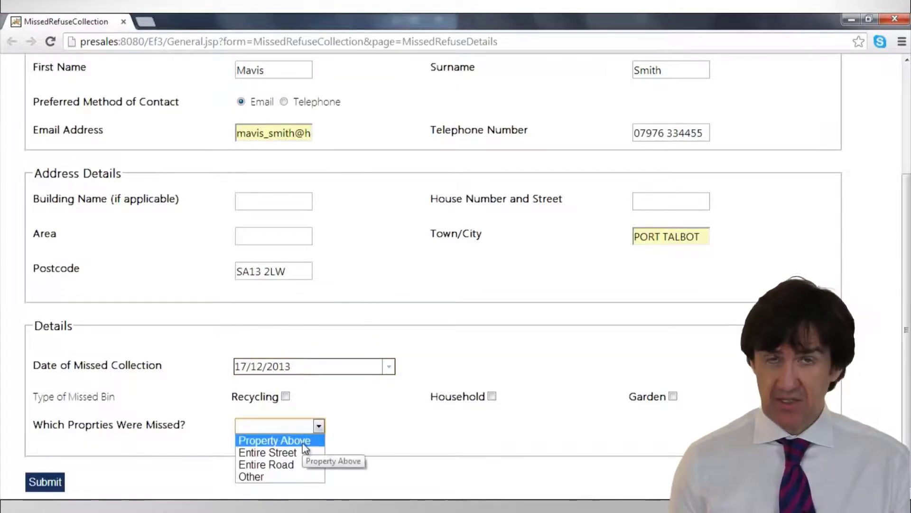
click(302, 442)
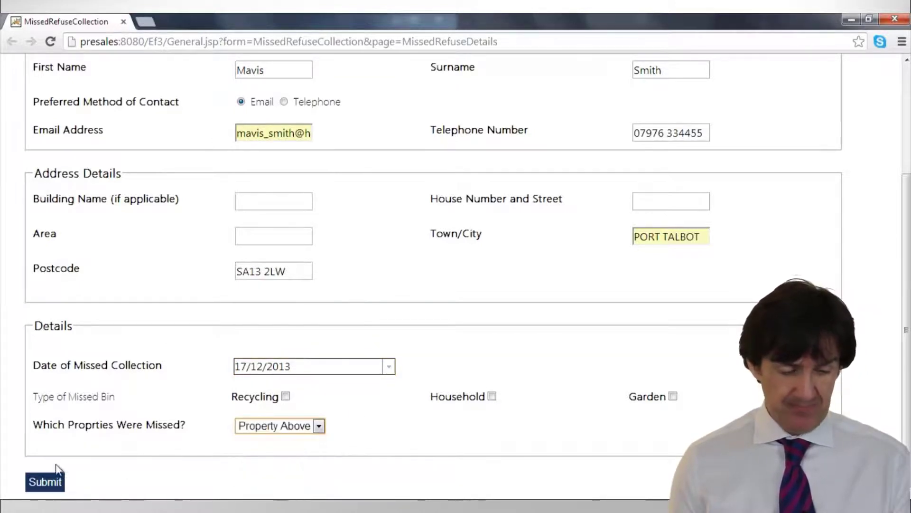
click(49, 488)
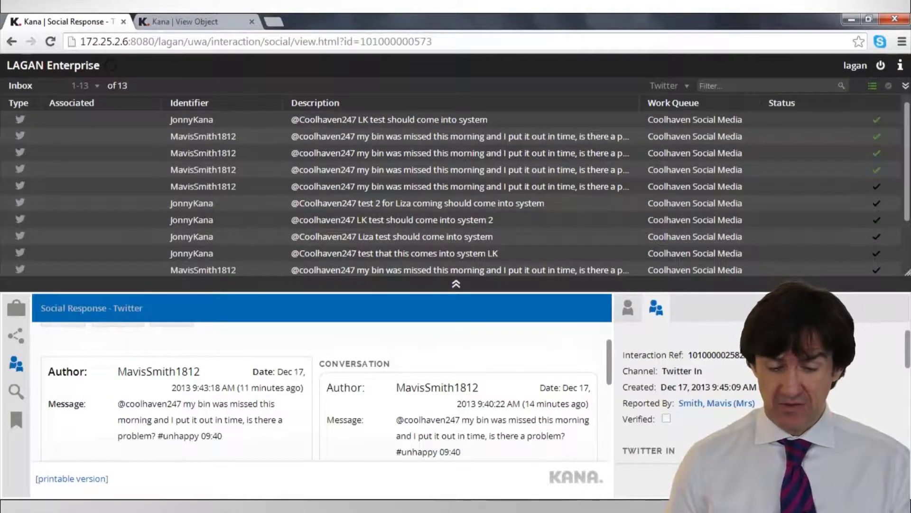
Confirm the tweet now shows one related enquiry, then start a reply to it.
scroll(760, 394, down, 5)
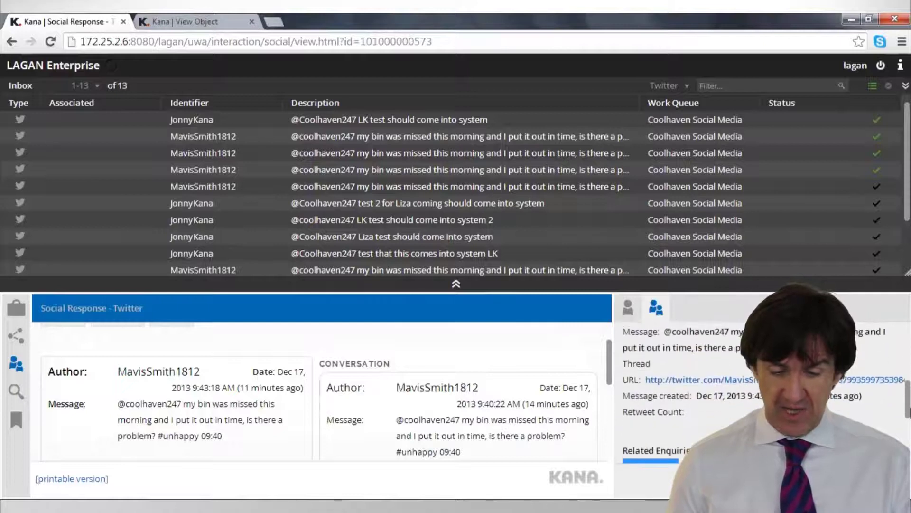
scroll(759, 394, down, 2)
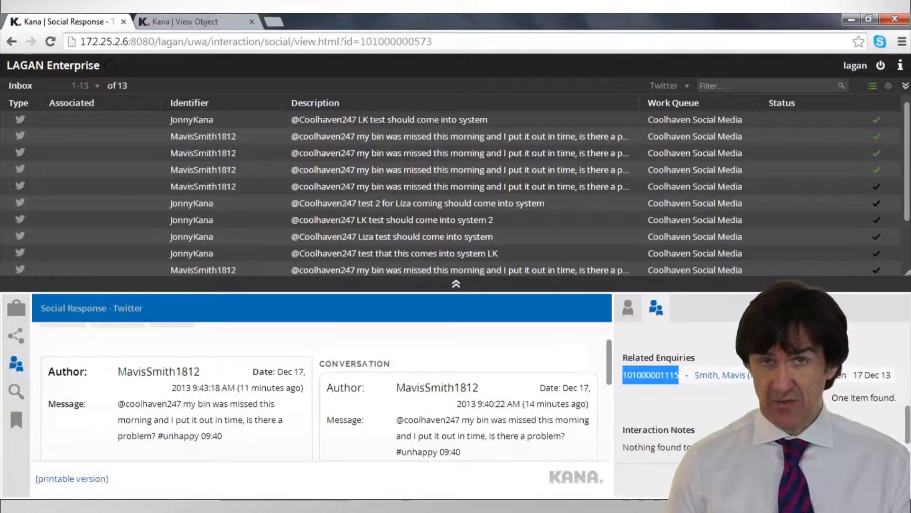
scroll(760, 394, up, 7)
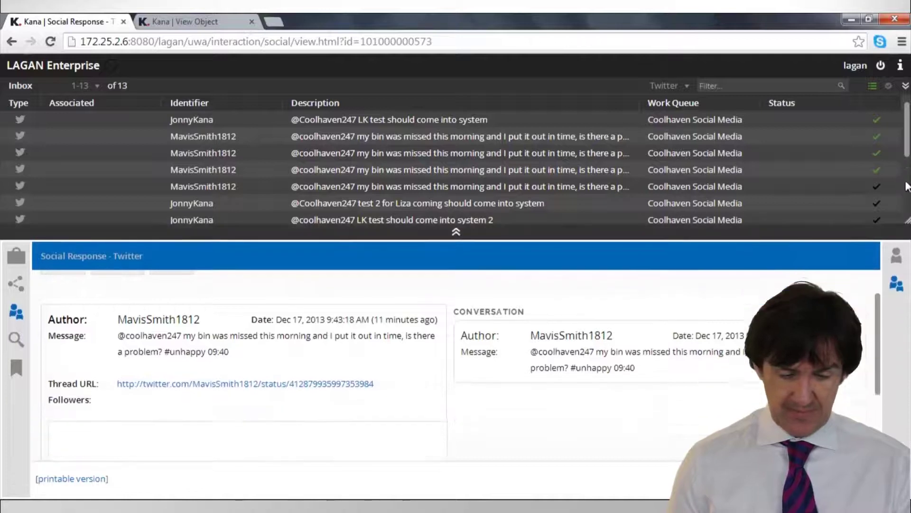
click(174, 420)
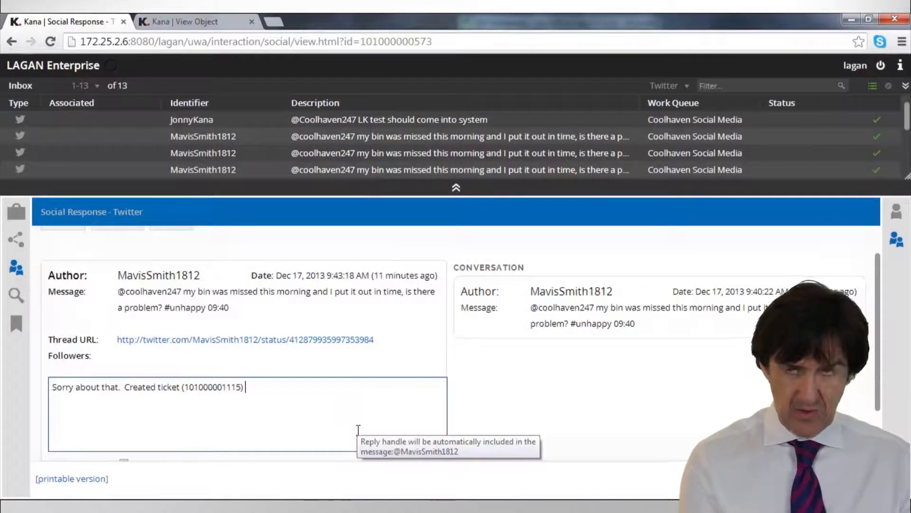
Complete the apology with 'to have that looked into.' plus the tracking sentence, and send it.
text(to have)
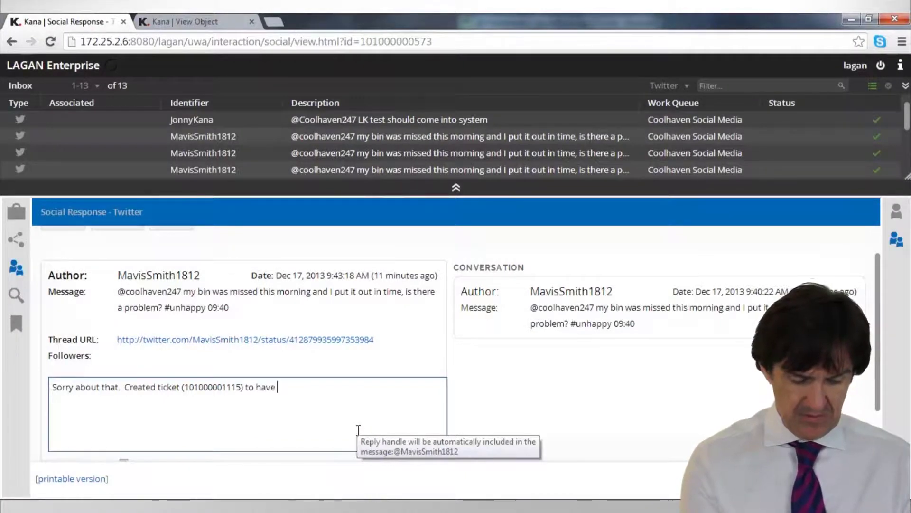
text( that looked into.)
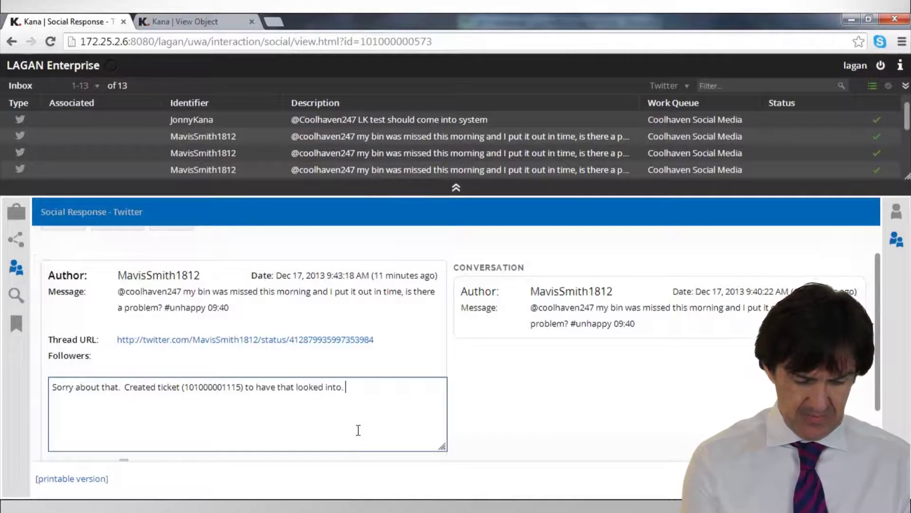
text(Track online at coolhaven.org/status)
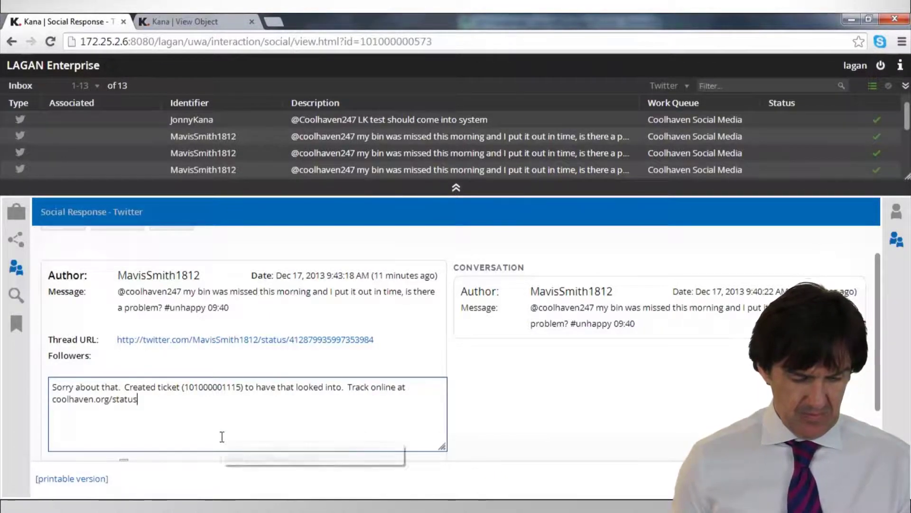
scroll(220, 436, down, 2)
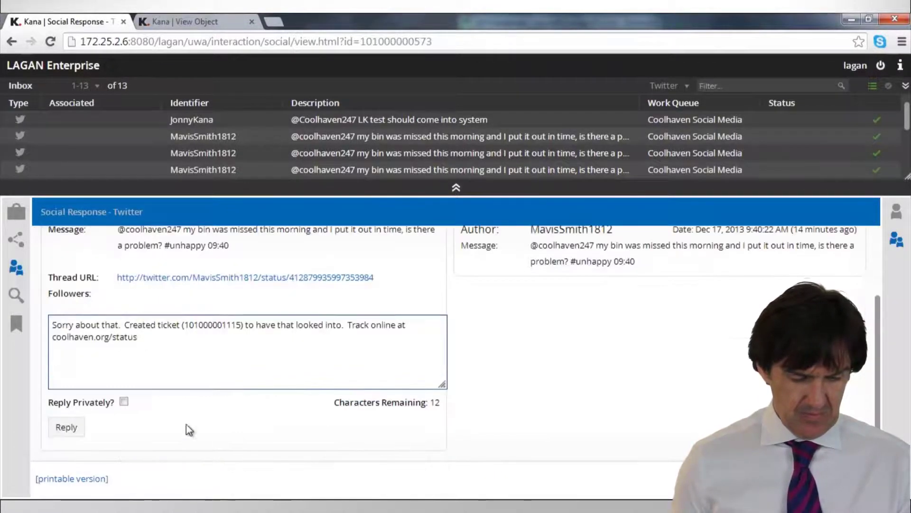
click(65, 427)
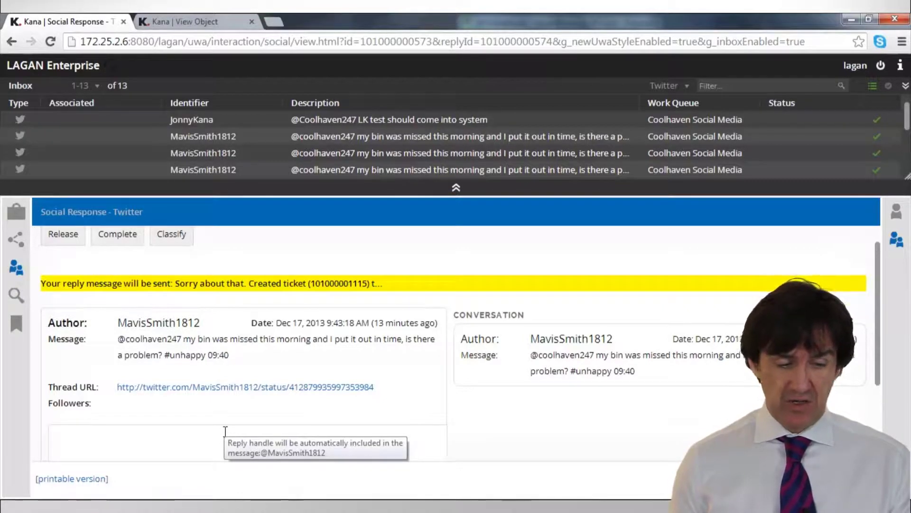
scroll(226, 433, up, 1)
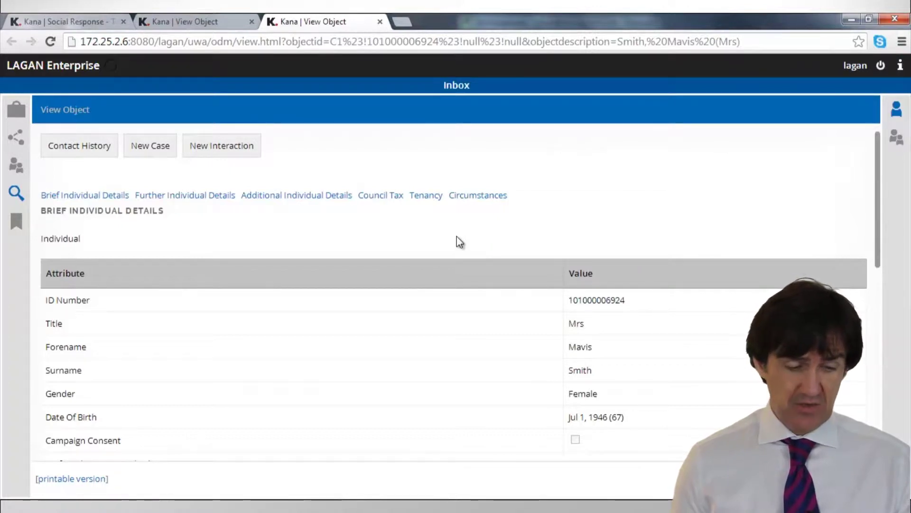
Find the sent reply in the customer's Contact History and open the Twitter Out Unclassified Contact.
scroll(459, 241, down, 10)
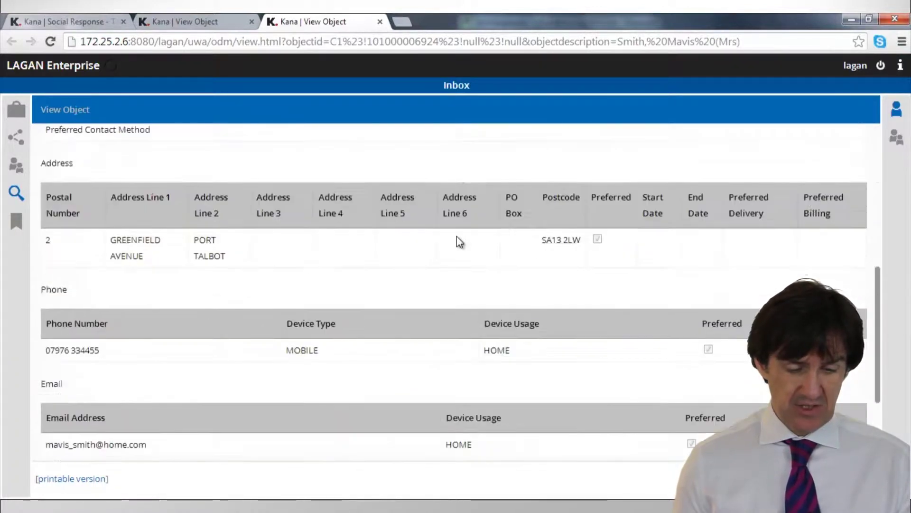
scroll(458, 240, up, 4)
scroll(457, 241, down, 4)
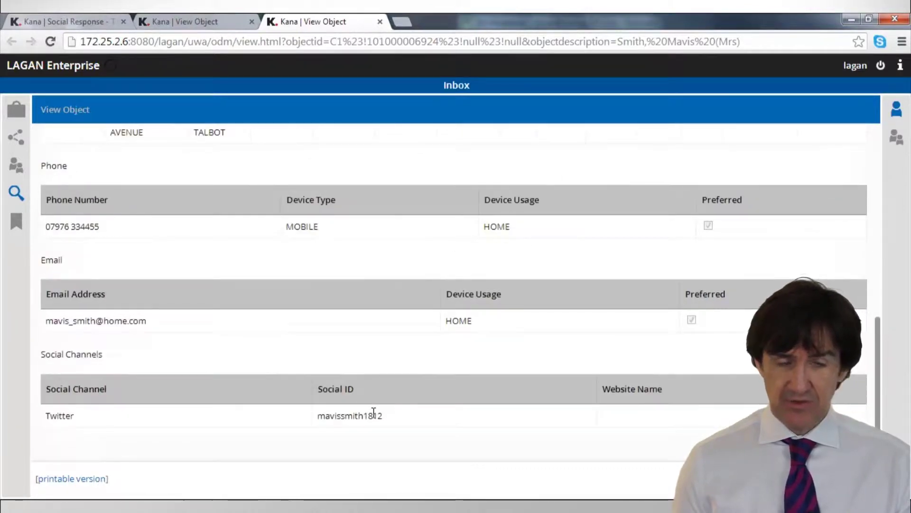
scroll(373, 416, up, 10)
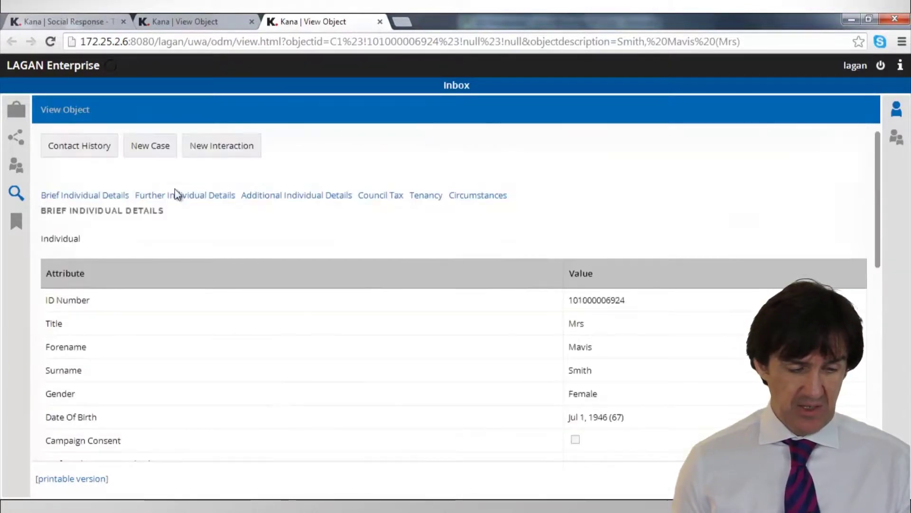
click(92, 152)
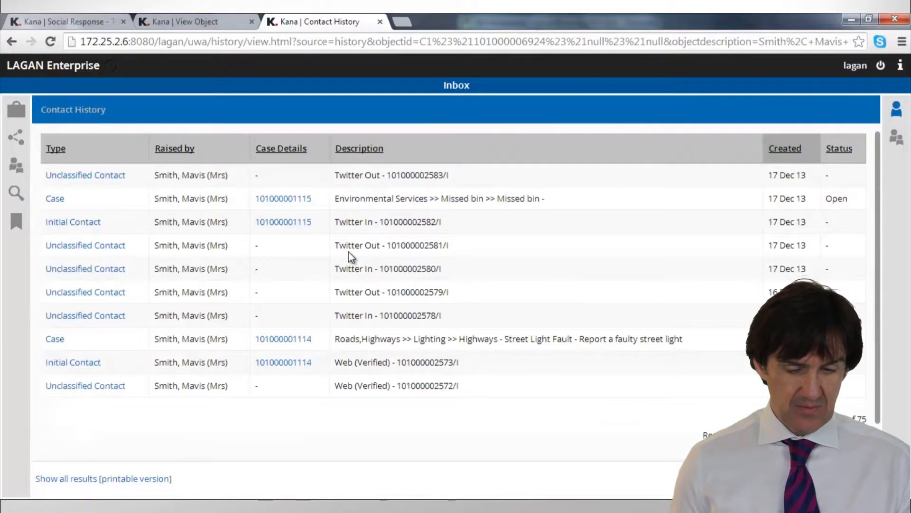
click(110, 177)
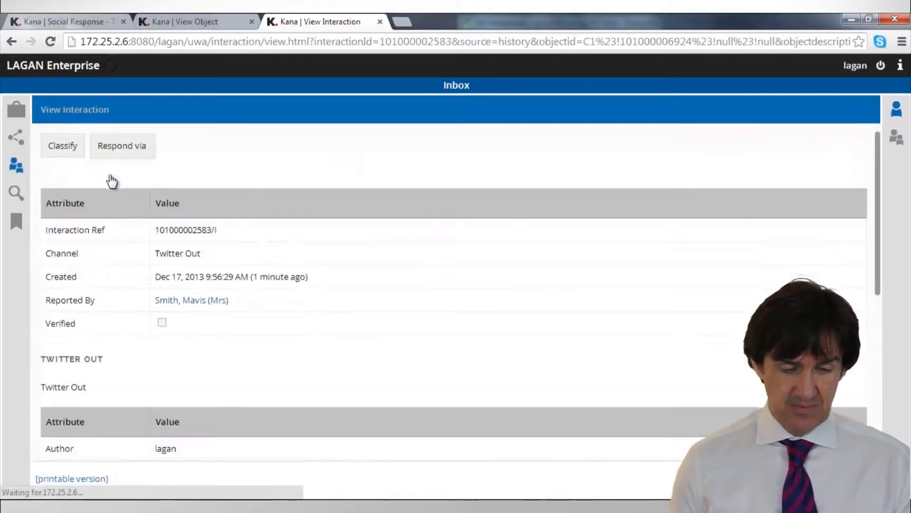
Open the contact's Thread URL in a new tab and view the tweet thread with the apology reply.
scroll(373, 321, down, 2)
scroll(373, 318, down, 1)
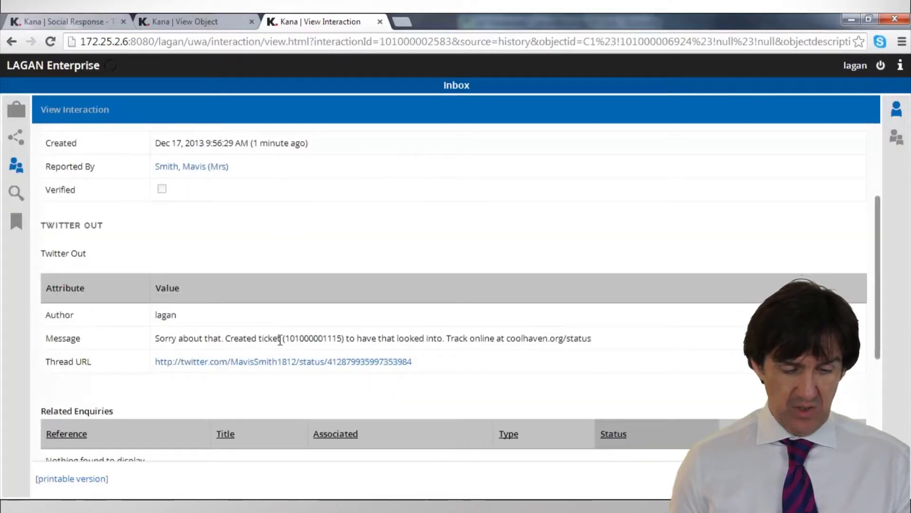
right_click(371, 362)
click(383, 365)
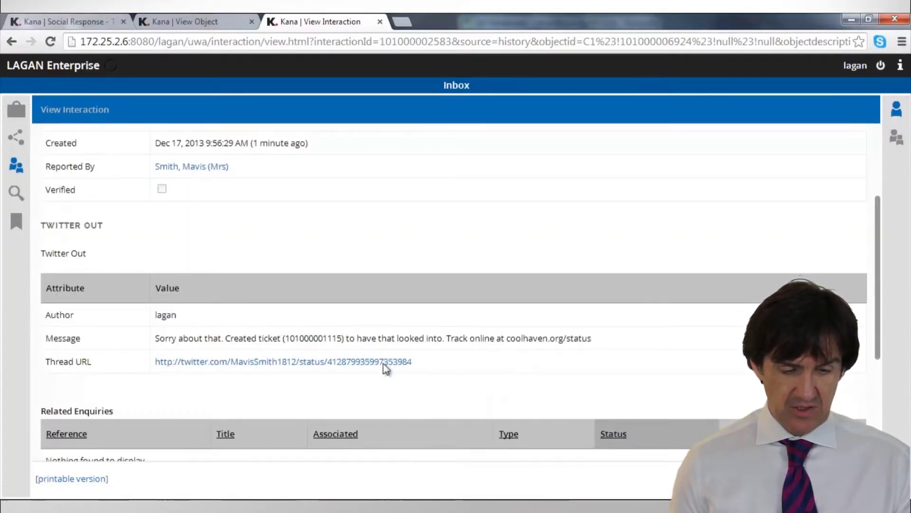
click(428, 19)
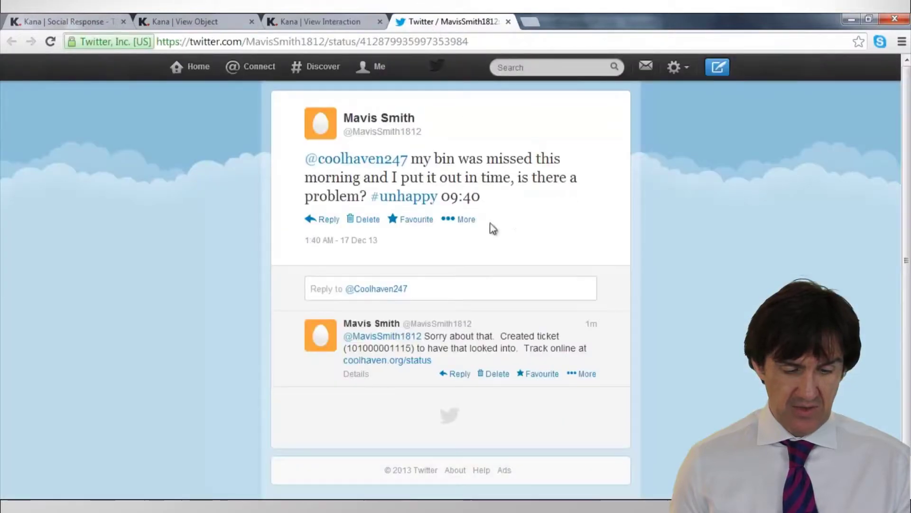